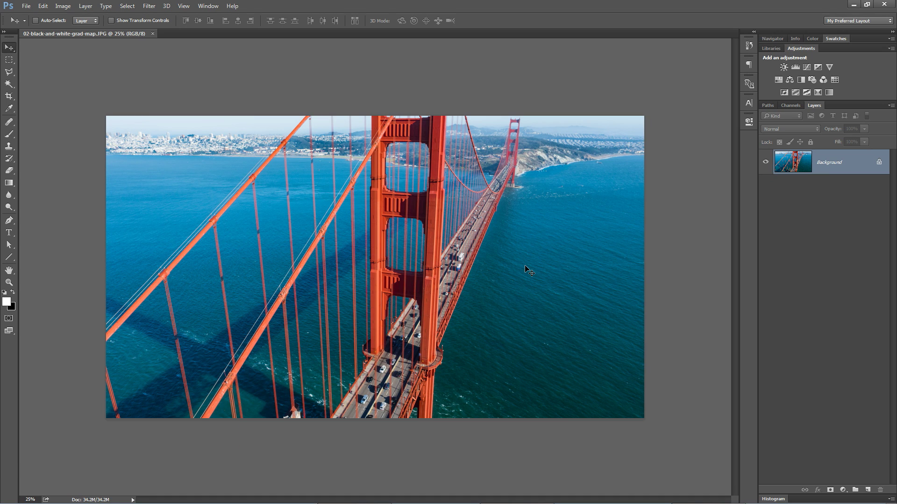
Step: Show the Image menu's commands and adjustments for the colour Golden Gate photo
{"action": "left_click", "coordinate": [62, 6]}
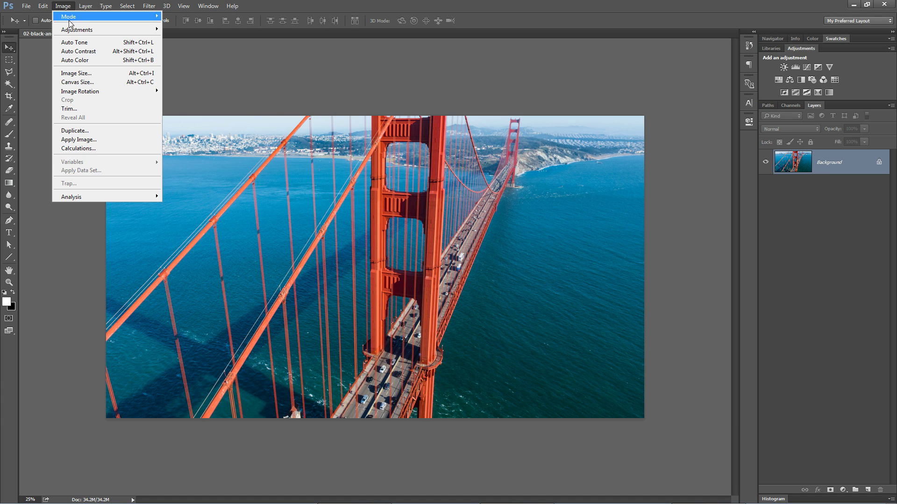
{"action": "mouse_move", "coordinate": [77, 30]}
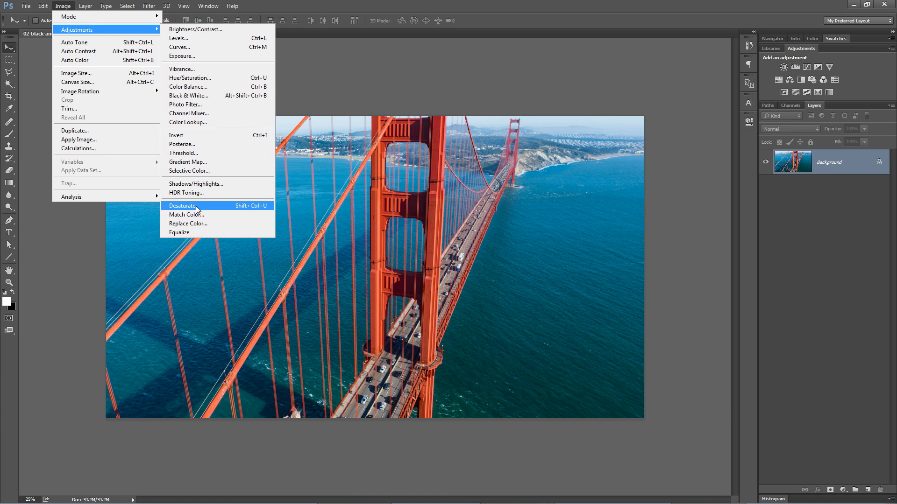
Step: Desaturate the bridge photo, undo it back to colour, then list the new adjustment layer types
{"action": "left_click", "coordinate": [199, 207]}
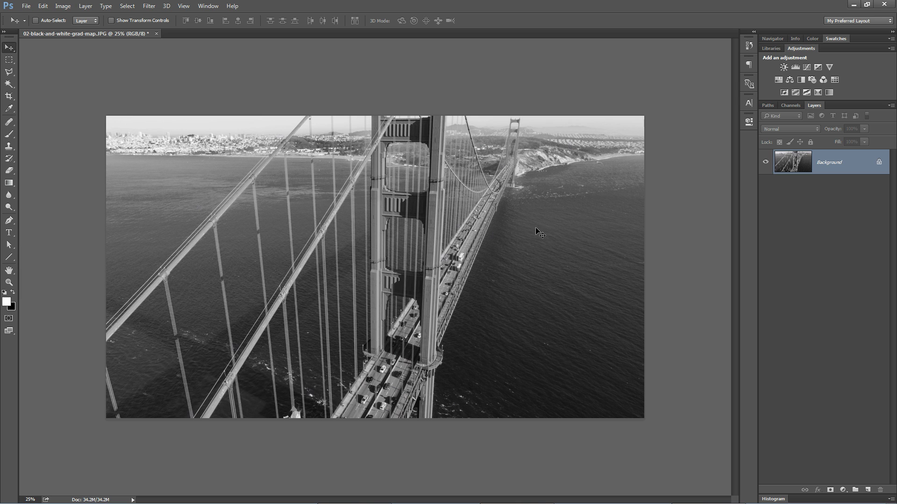
{"action": "key", "text": "ctrl+z"}
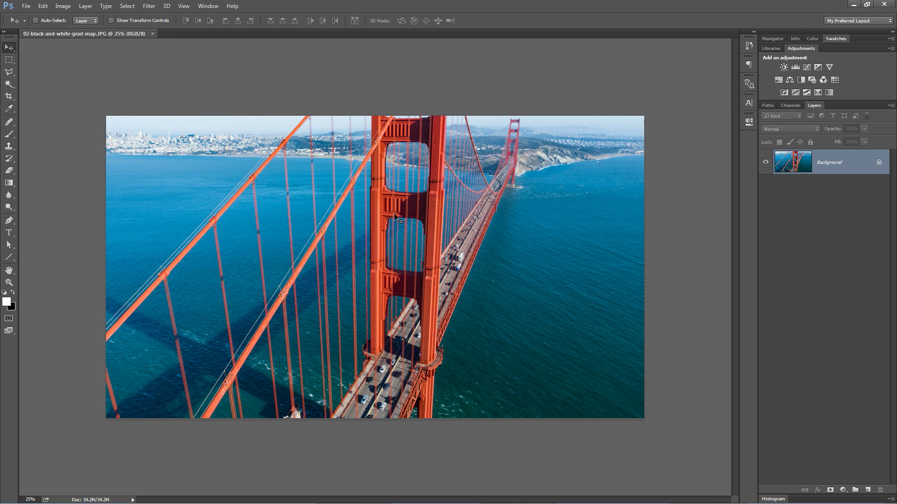
{"action": "left_click", "coordinate": [86, 6]}
{"action": "mouse_move", "coordinate": [112, 118]}
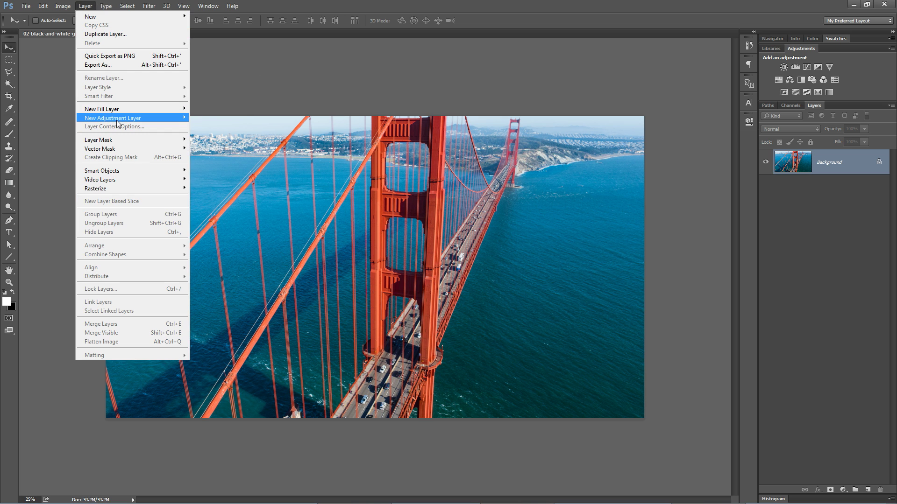
Step: Add a Gradient Map 1 adjustment layer and reverse its gradient so the photo isn't inverted
{"action": "left_click", "coordinate": [227, 254]}
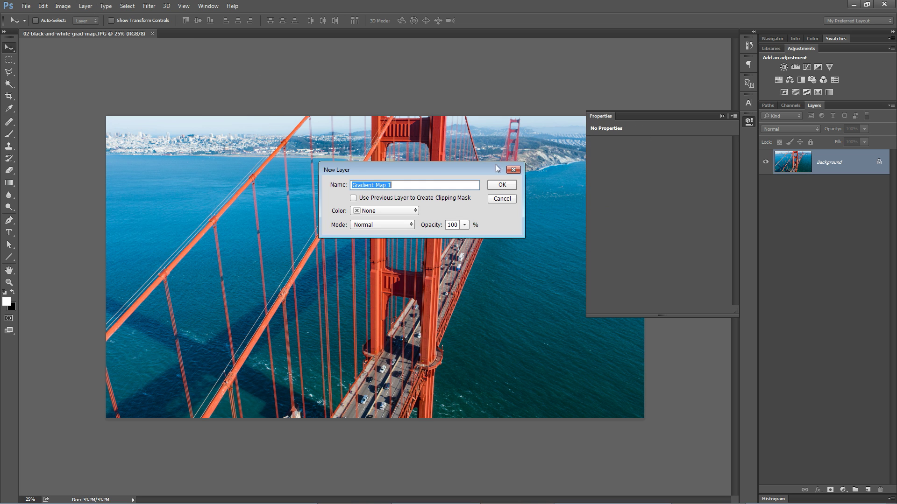
{"action": "left_click", "coordinate": [498, 193]}
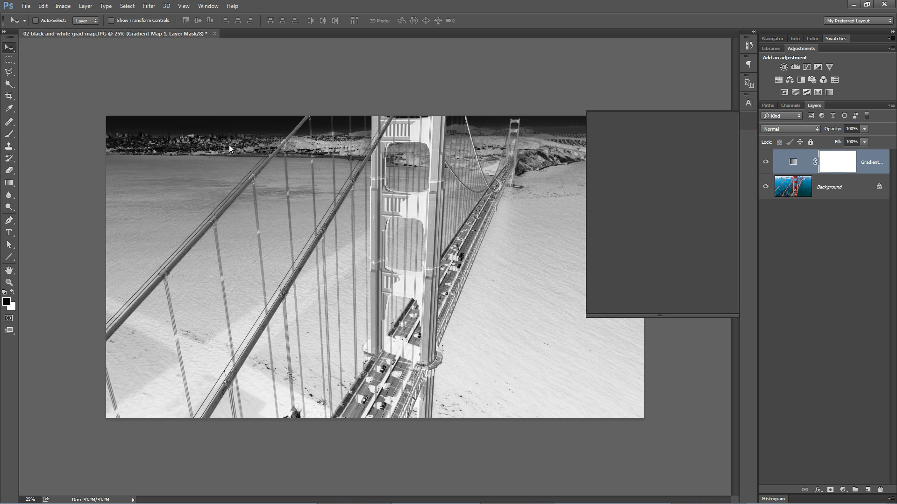
{"action": "left_click_drag", "start_coordinate": [242, 145], "coordinate": [242, 144]}
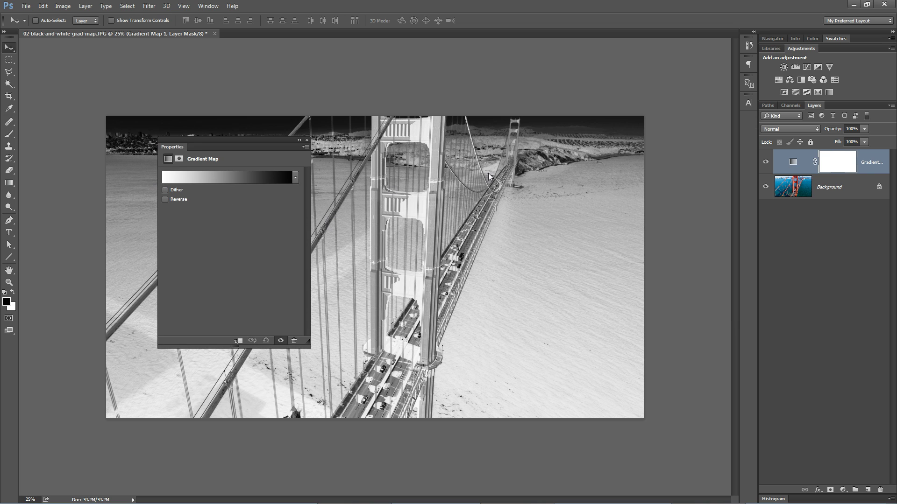
{"action": "left_click", "coordinate": [165, 199]}
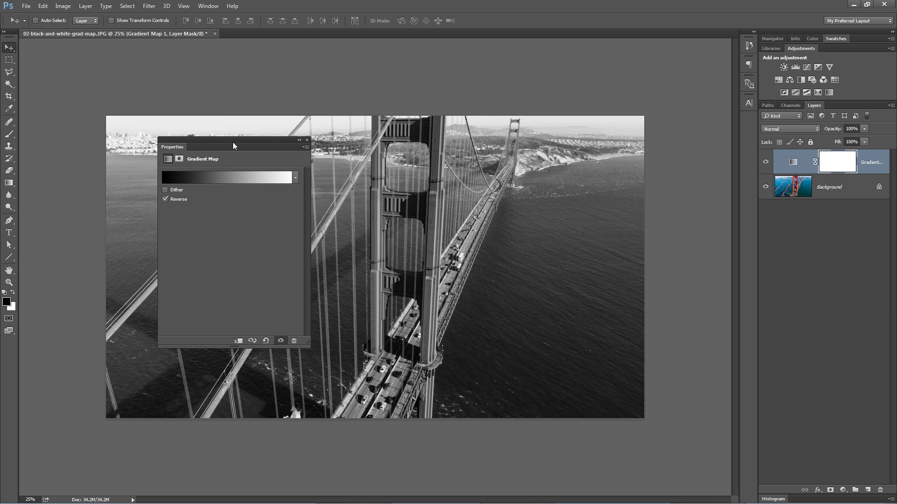
Step: Move the Gradient Map properties beside the layers, check the Gradient Editor, then close both
{"action": "left_click_drag", "start_coordinate": [232, 142], "coordinate": [606, 152]}
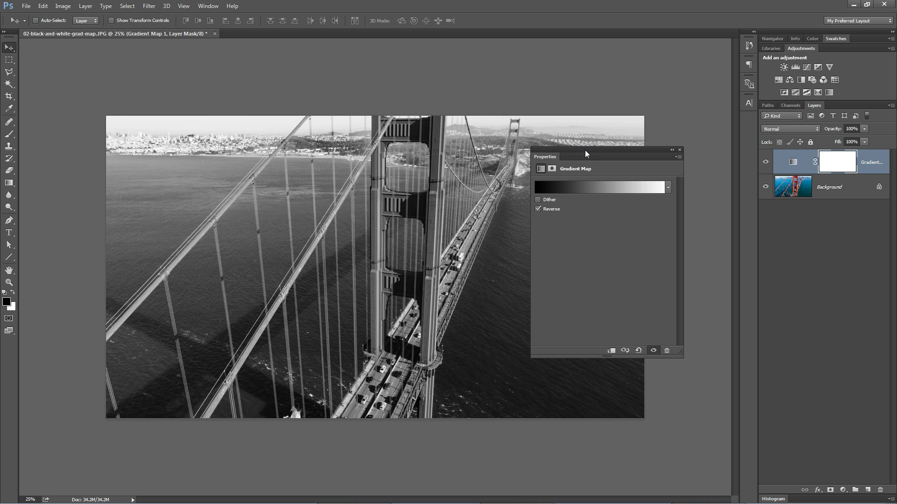
{"action": "left_click", "coordinate": [672, 149]}
{"action": "left_click", "coordinate": [648, 171]}
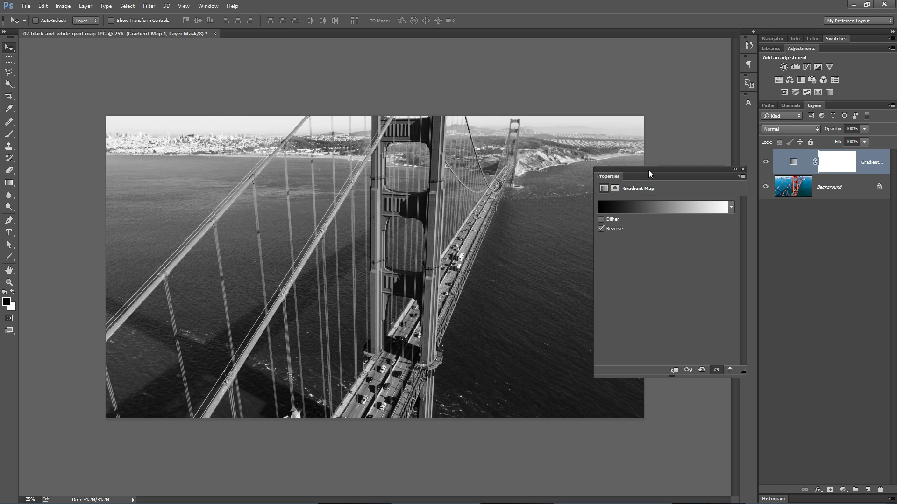
{"action": "left_click", "coordinate": [635, 207]}
{"action": "left_click_drag", "start_coordinate": [655, 87], "coordinate": [598, 98]}
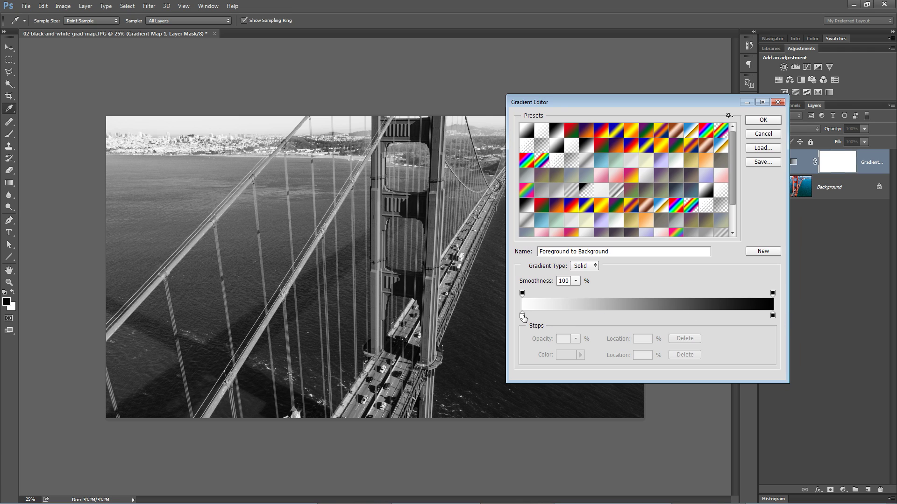
{"action": "left_click", "coordinate": [763, 120]}
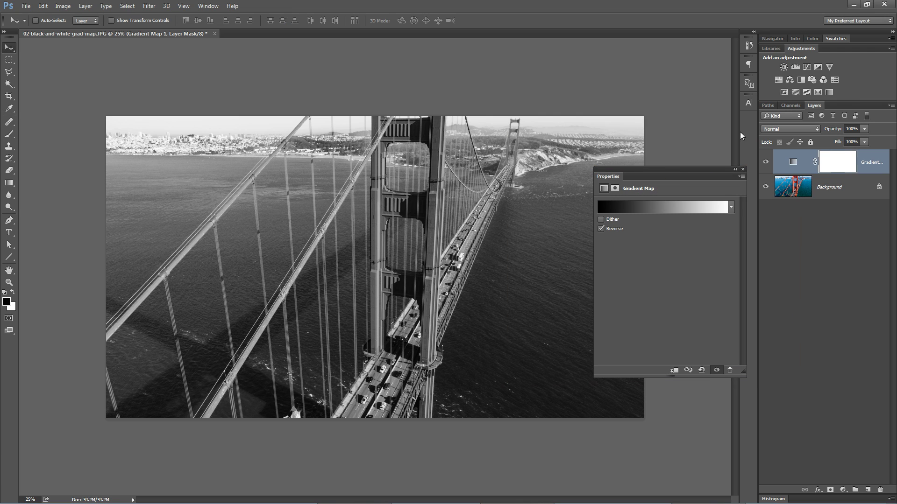
{"action": "left_click", "coordinate": [743, 169]}
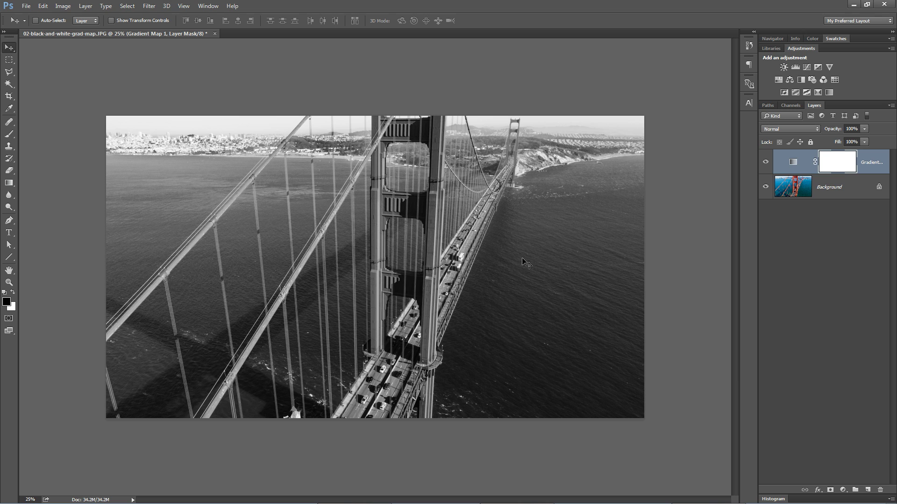